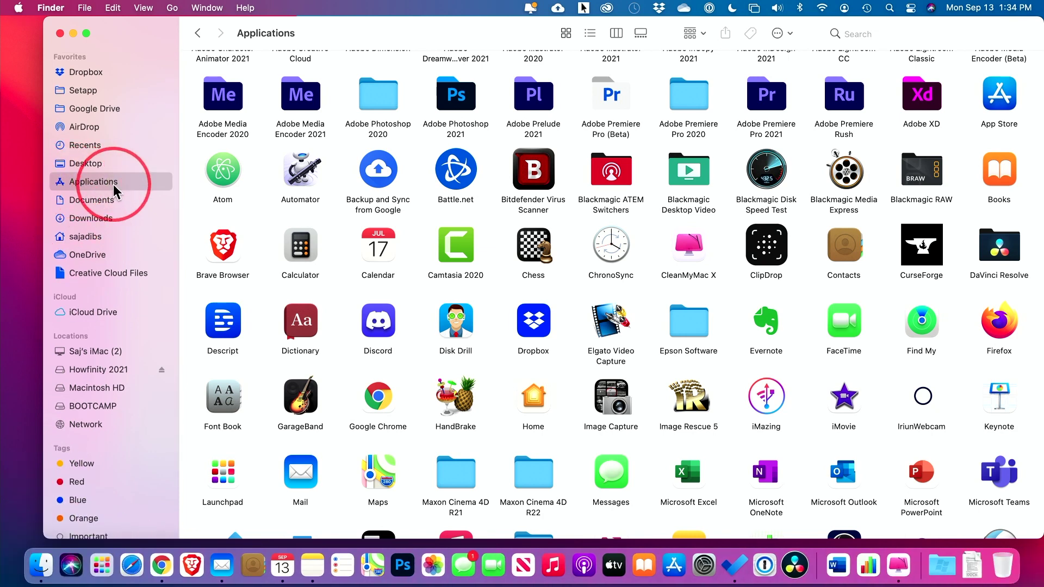
# - Scroll down the Applications folder to review the installed apps
pyautogui.scroll(-1, 116, 181)
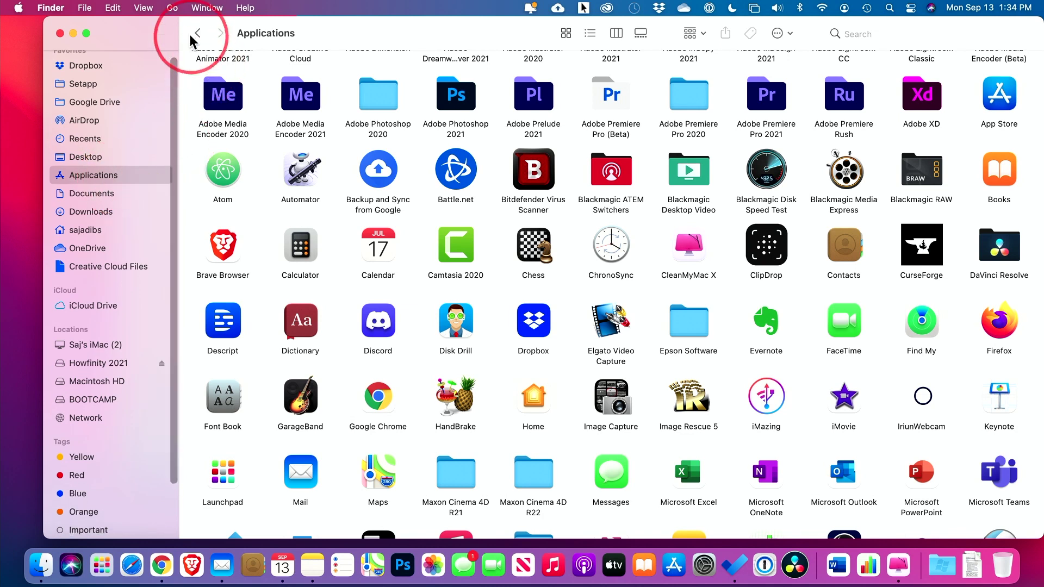
pyautogui.click(172, 9)
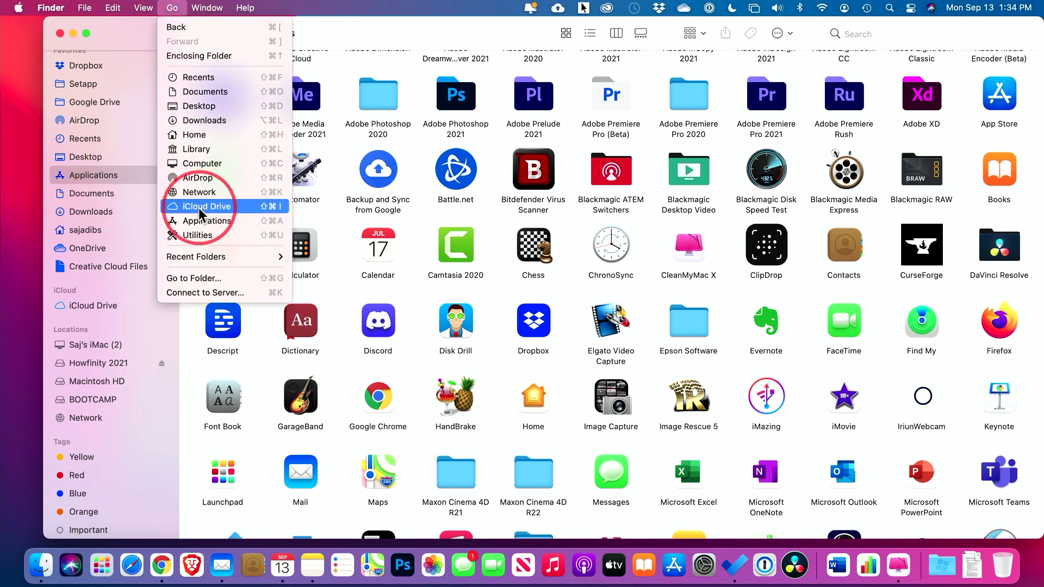
pyautogui.click(246, 220)
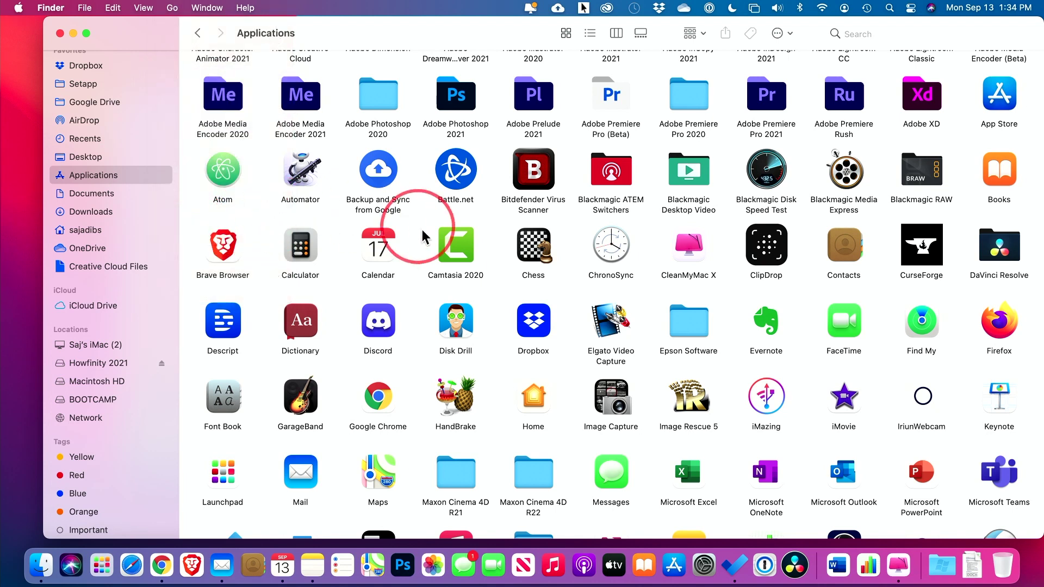
pyautogui.scroll(1, 409, 256)
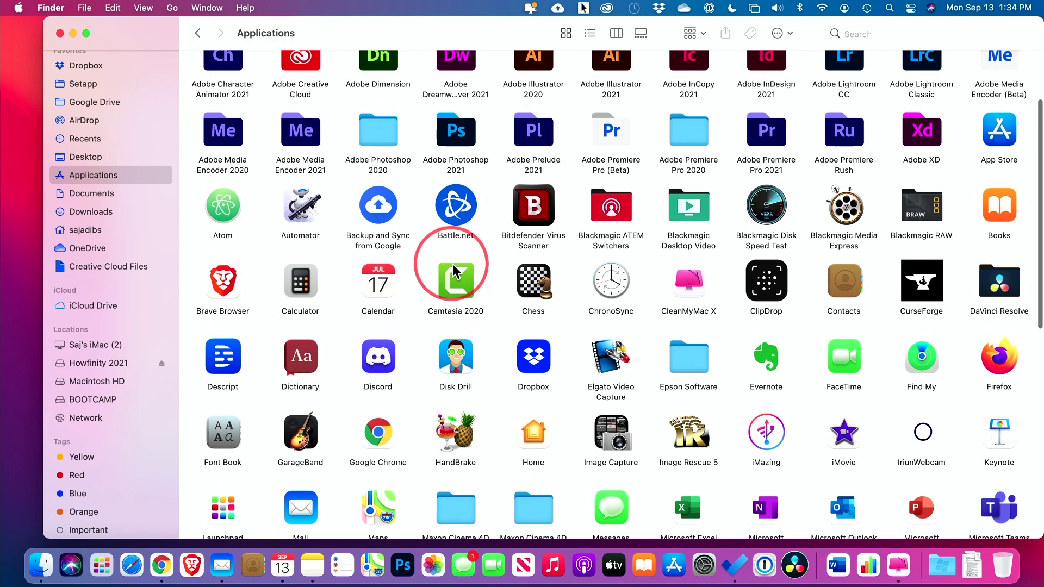
pyautogui.scroll(-2, 798, 396)
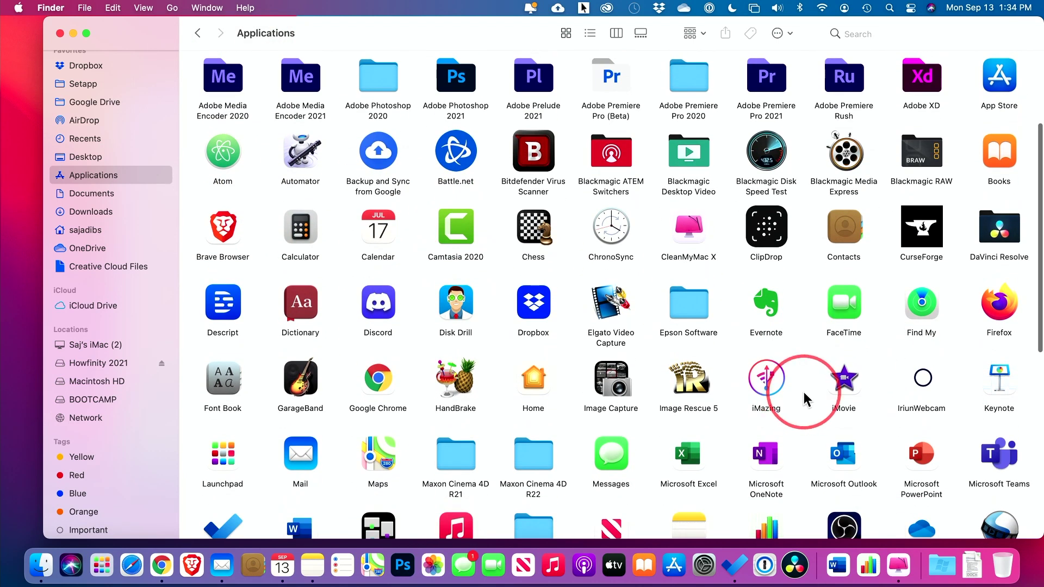
pyautogui.scroll(-2, 804, 401)
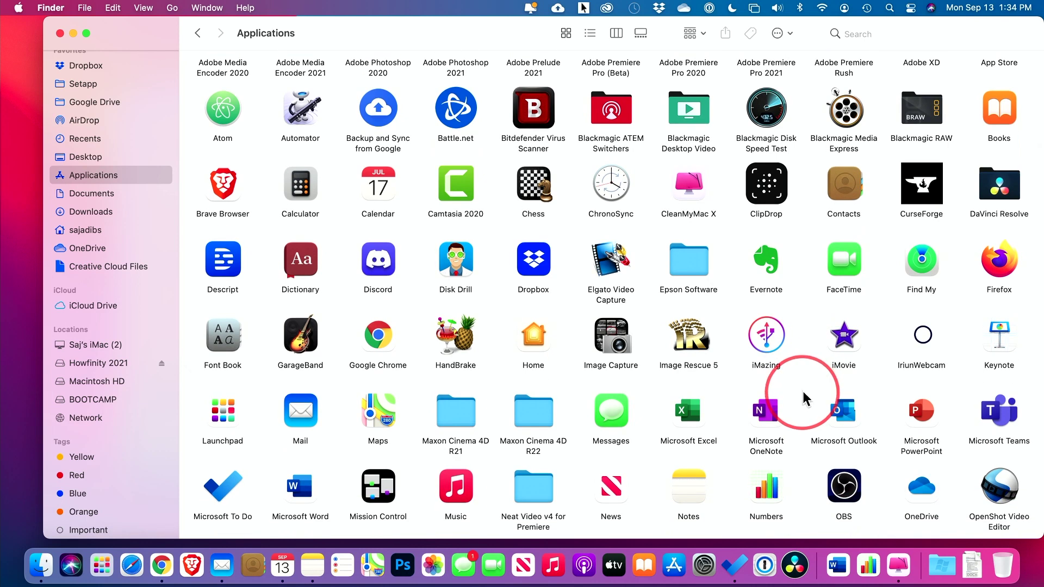
pyautogui.scroll(-3, 804, 353)
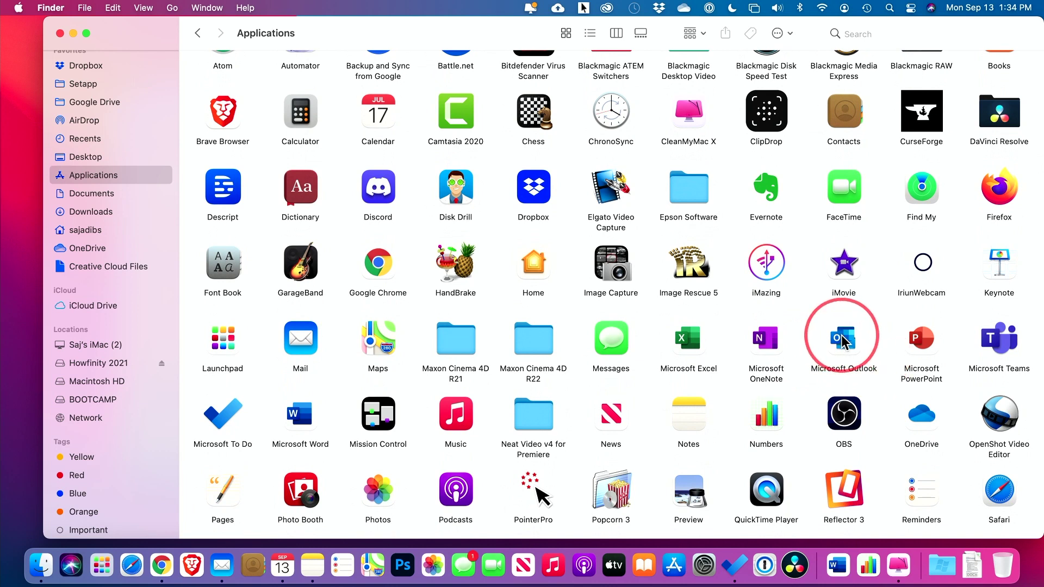
pyautogui.moveTo(842, 341); pyautogui.dragTo(1005, 574)
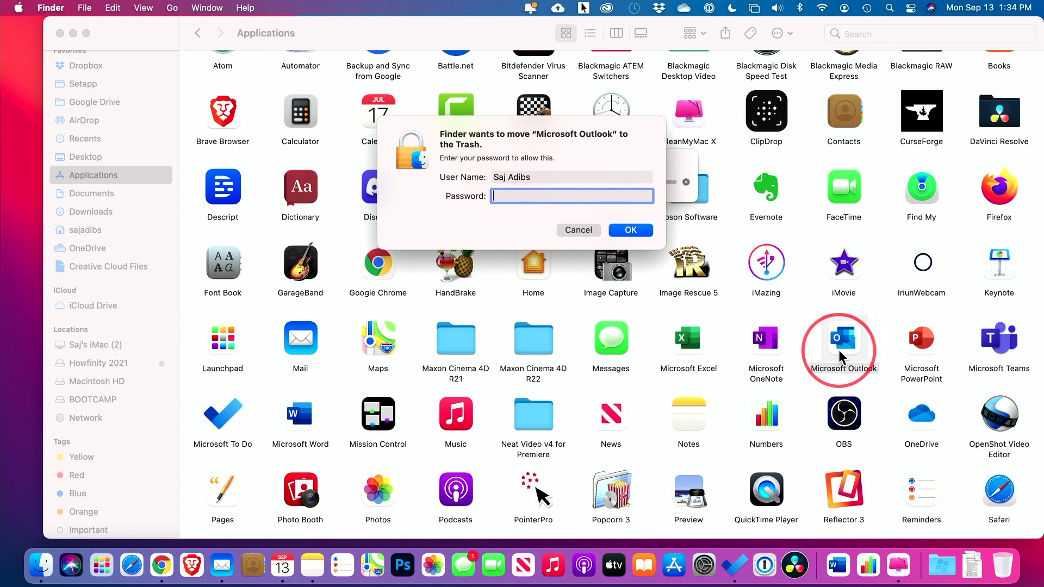
pyautogui.scroll(-1, 811, 348)
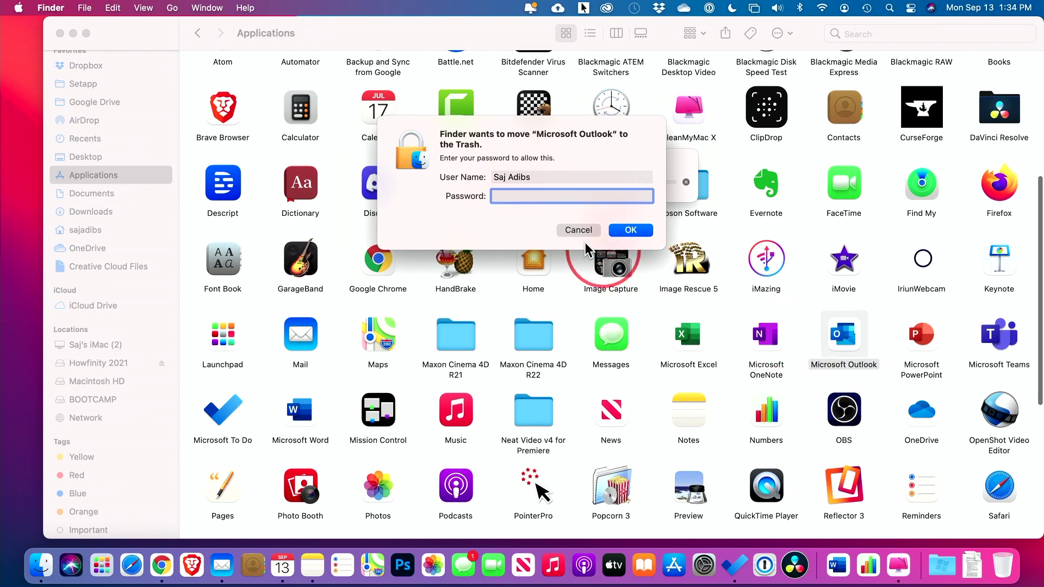
pyautogui.click(570, 231)
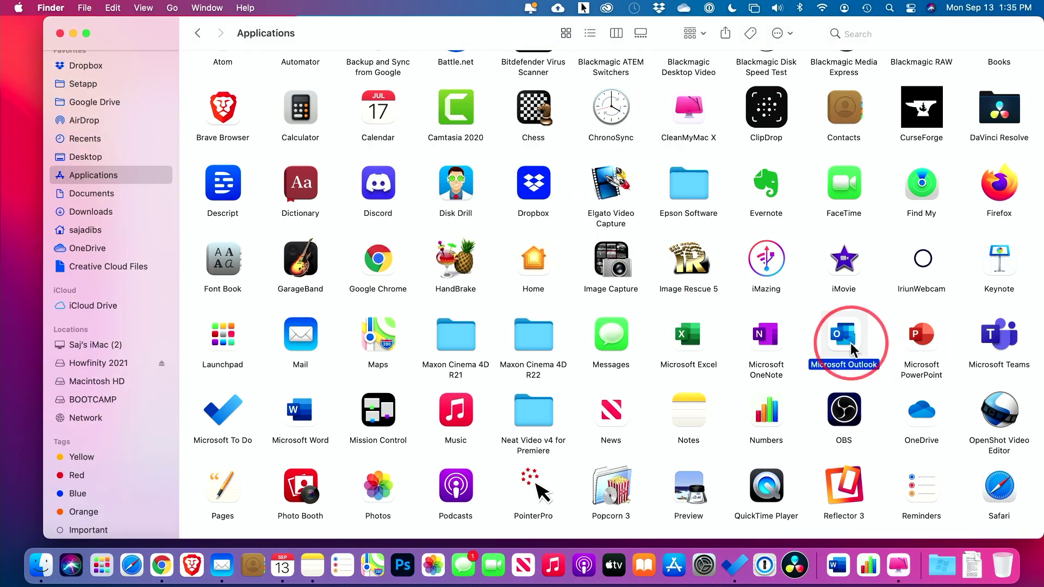
pyautogui.scroll(-1, 851, 342)
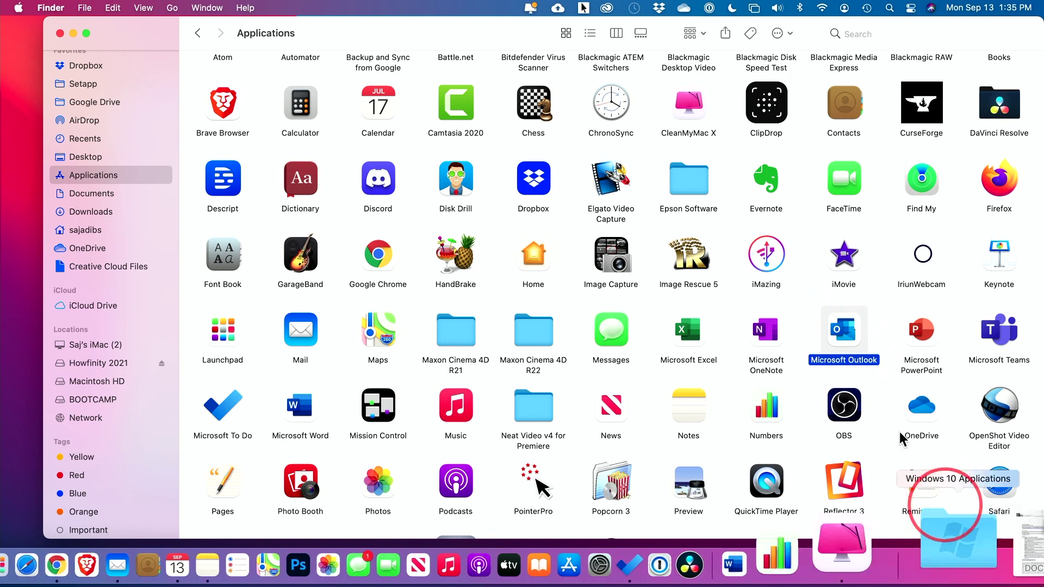
pyautogui.scroll(-10, 870, 381)
pyautogui.click(688, 443)
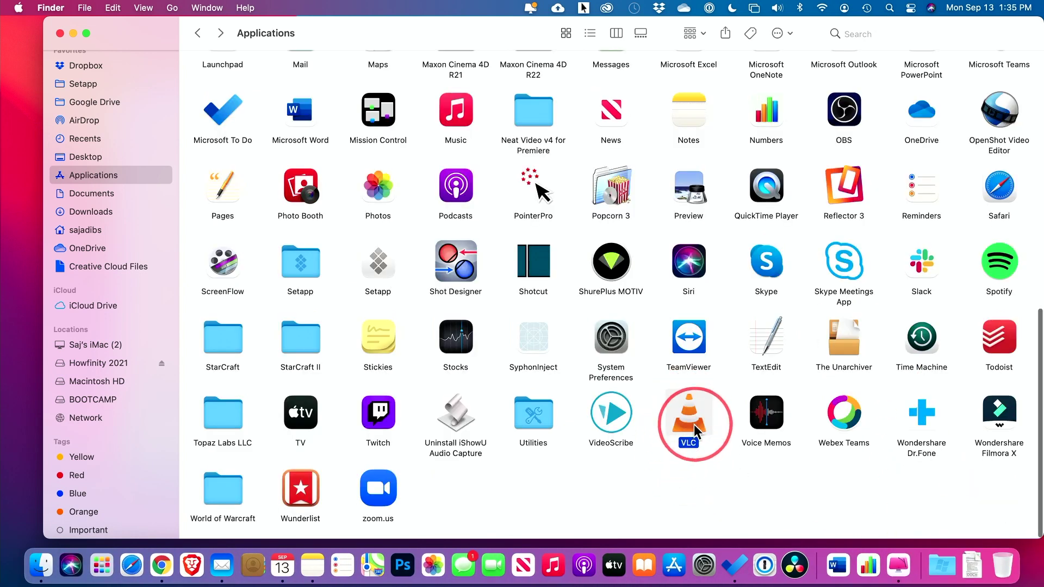
# - Search Finder for 'VLC' and restrict the scope to the Applications folder
pyautogui.click(859, 34)
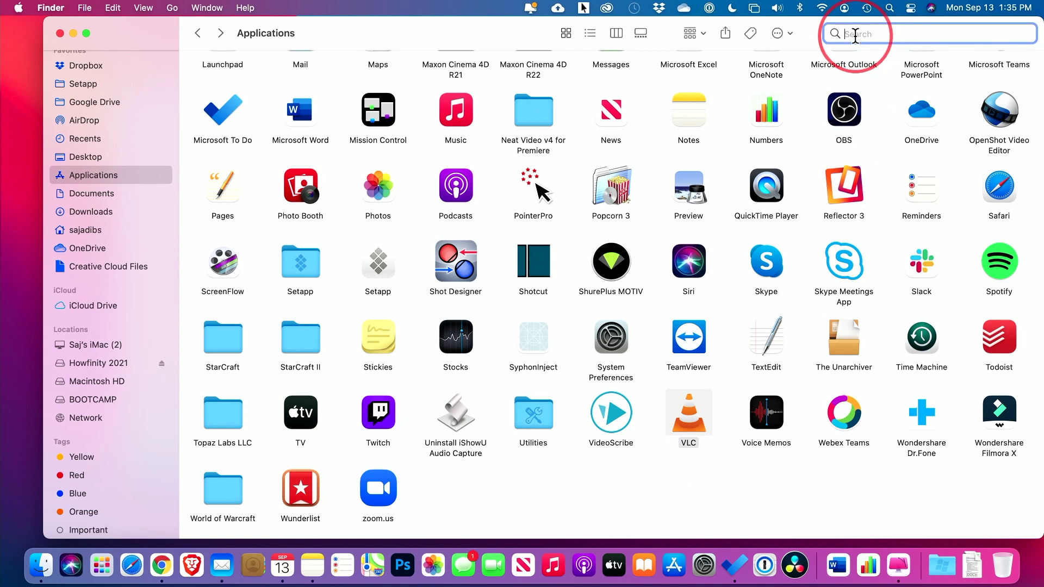
pyautogui.write('VLC')
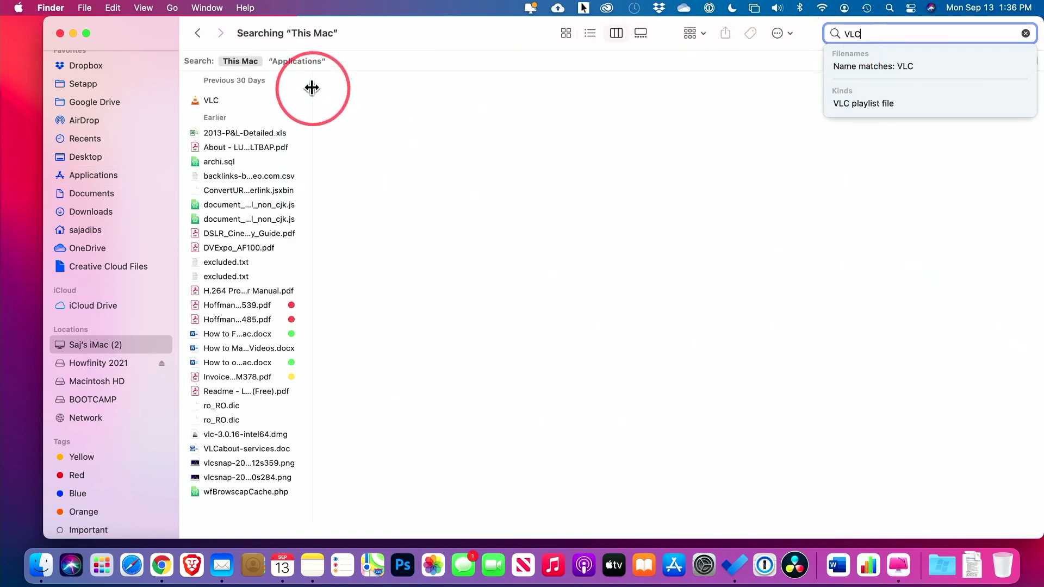
pyautogui.click(294, 62)
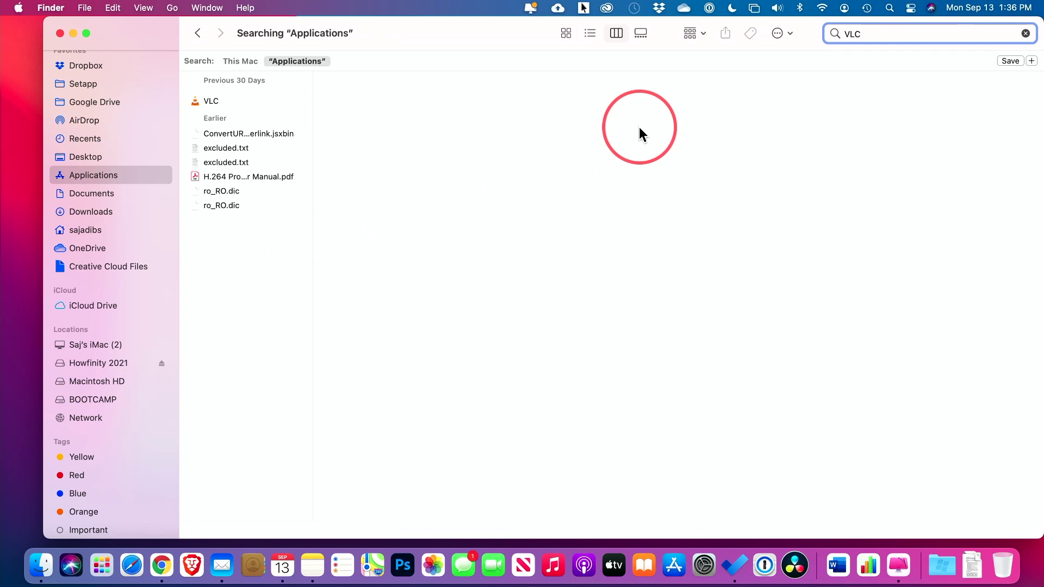
# - Add two new criteria rows to the VLC search and open the attribute popup
pyautogui.click(581, 125)
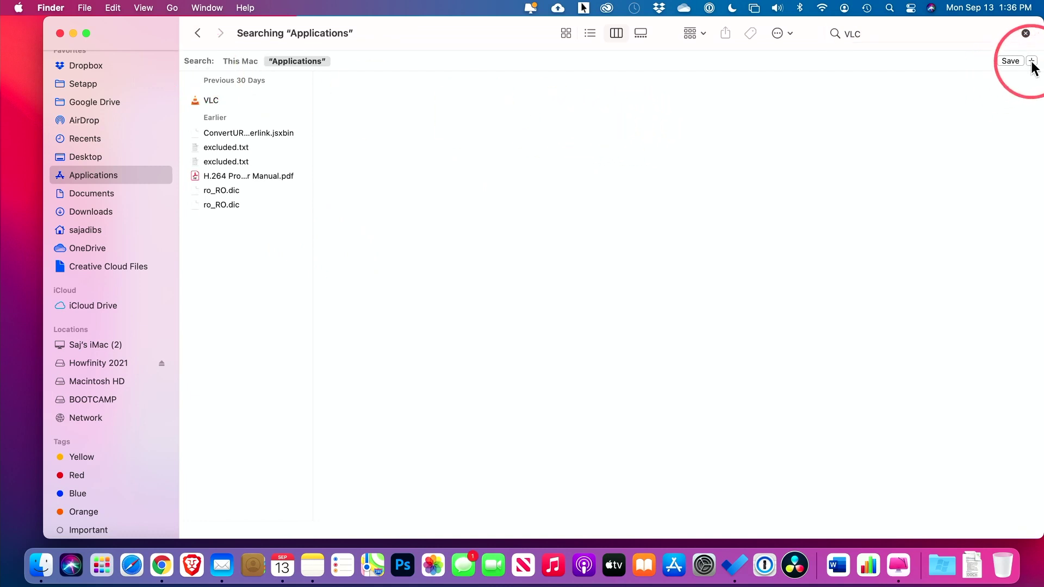
pyautogui.click(1031, 61)
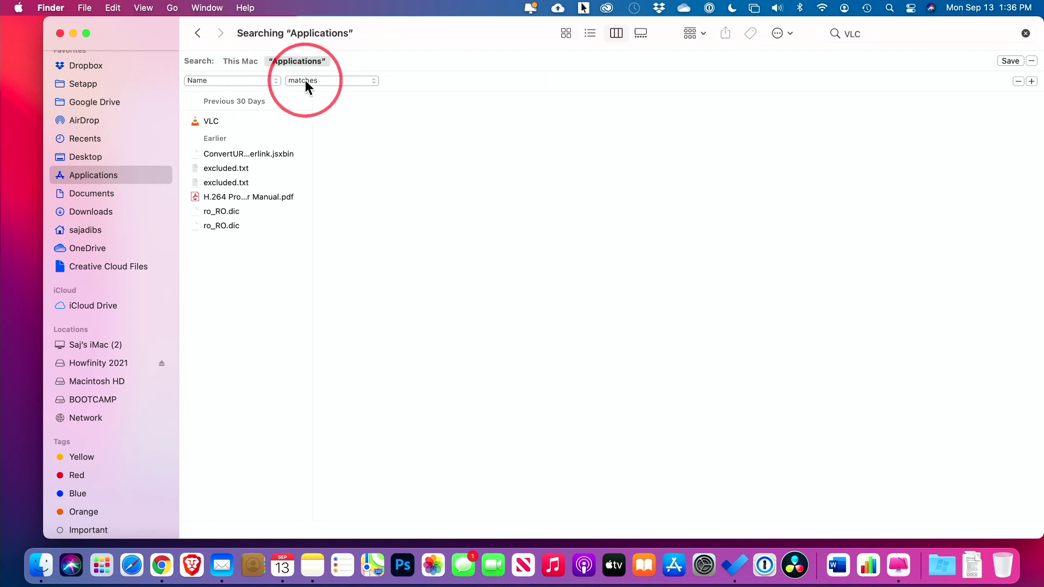
pyautogui.click(1032, 82)
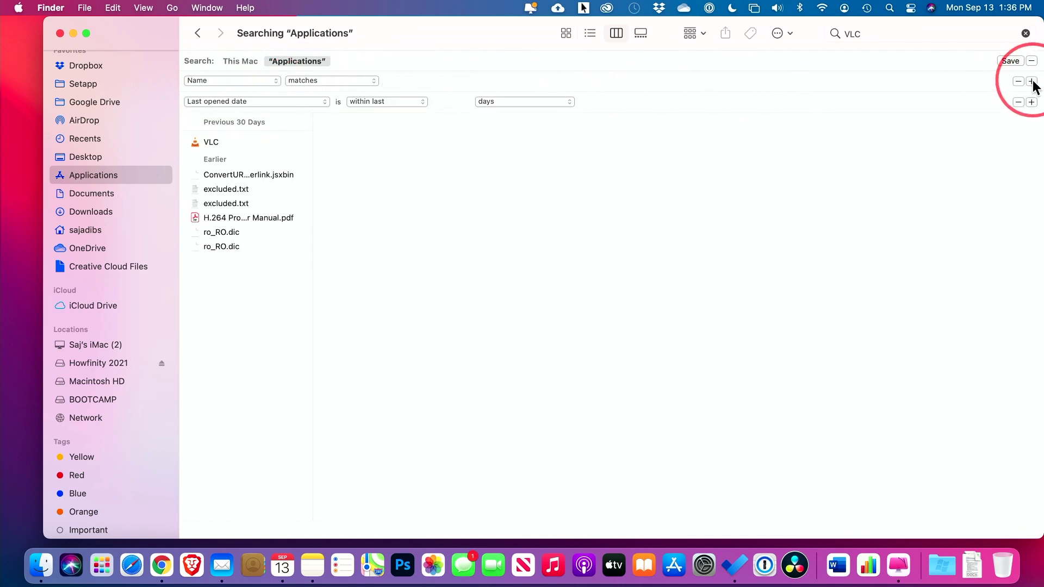
pyautogui.click(239, 104)
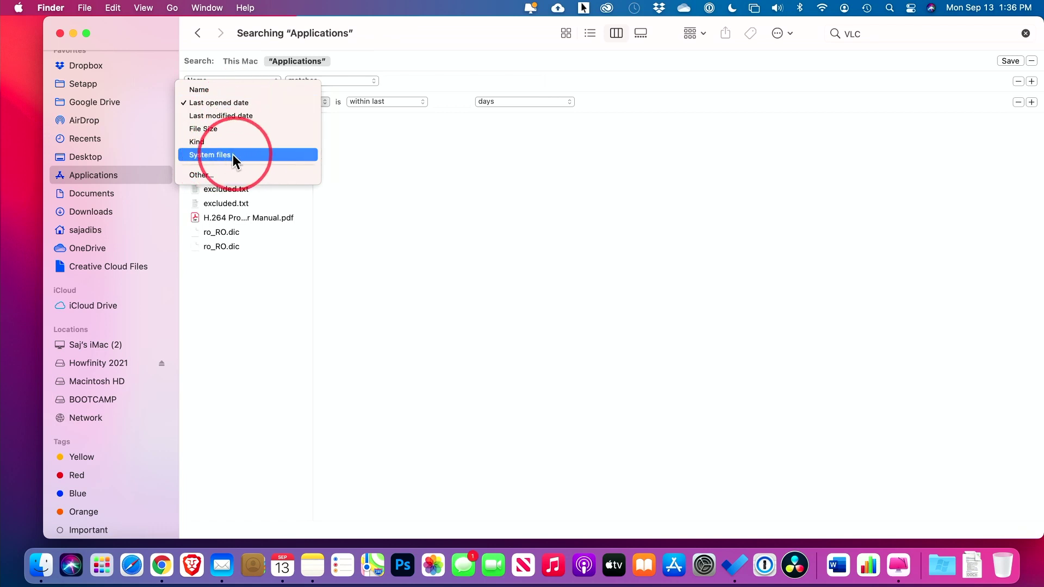
# - In the Other... attribute list, keep System files ticked in the menu and confirm with OK
pyautogui.click(218, 174)
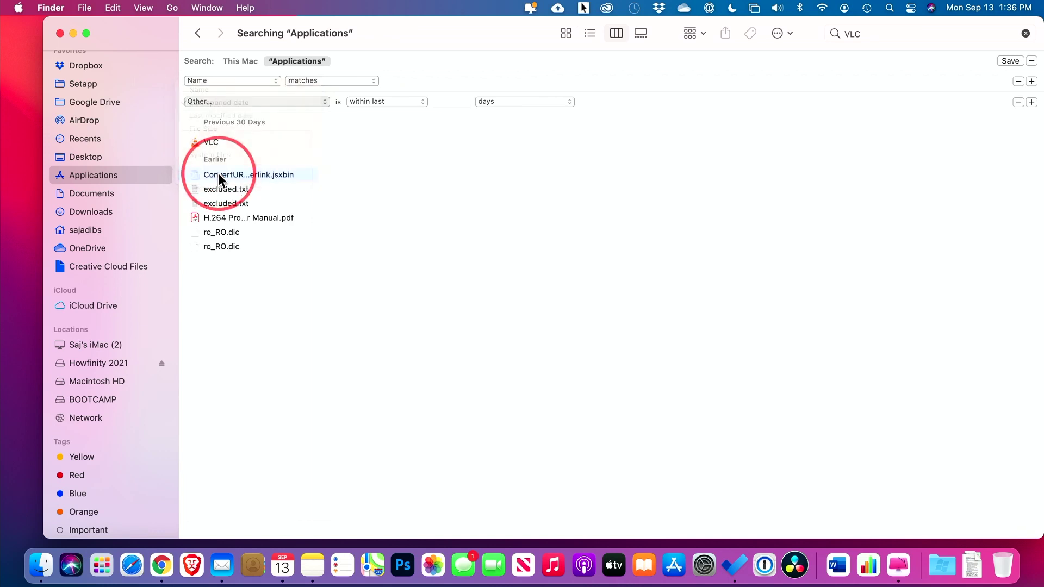
pyautogui.scroll(-15, 558, 299)
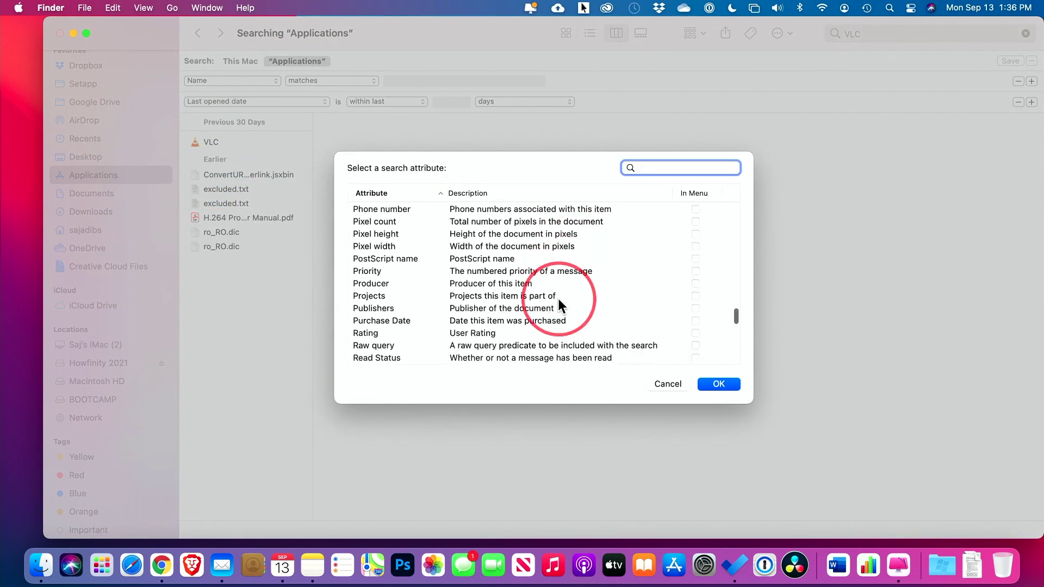
pyautogui.scroll(-10, 558, 299)
pyautogui.scroll(6, 527, 299)
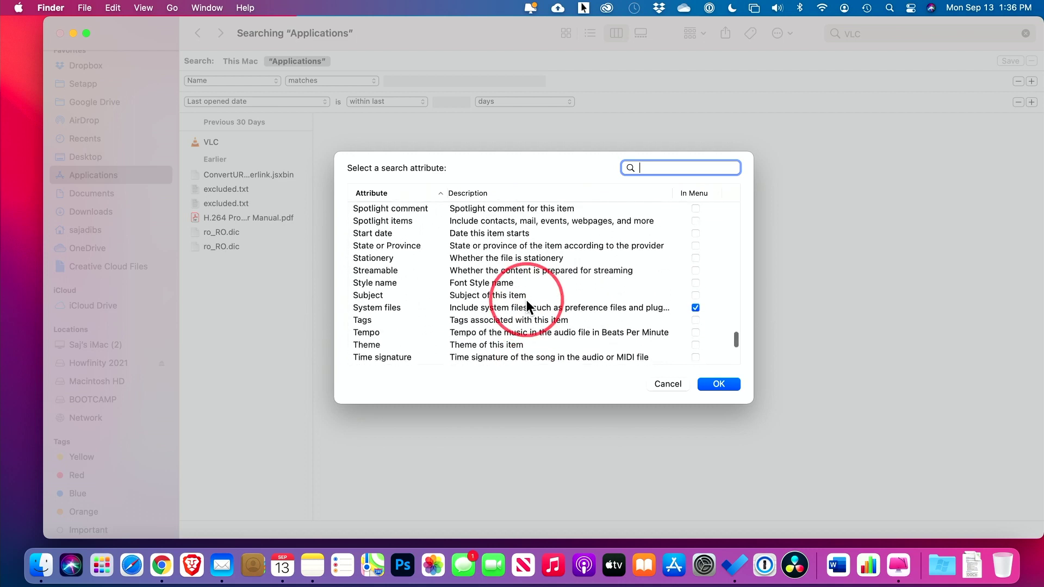
pyautogui.click(695, 307)
pyautogui.click(695, 308)
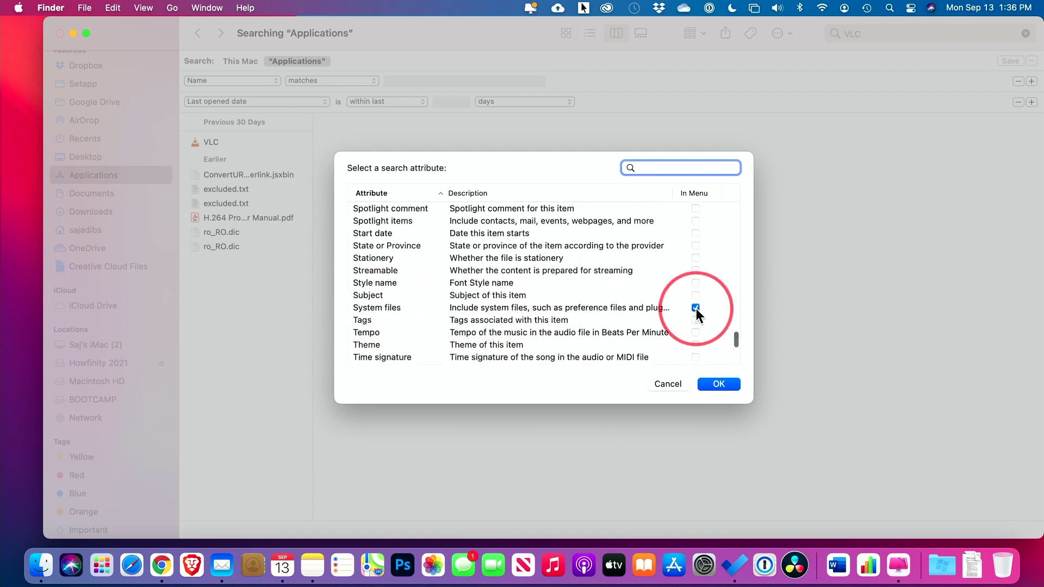
pyautogui.click(717, 383)
# - Set the second rule to System files 'are included' and show results as a list
pyautogui.click(240, 103)
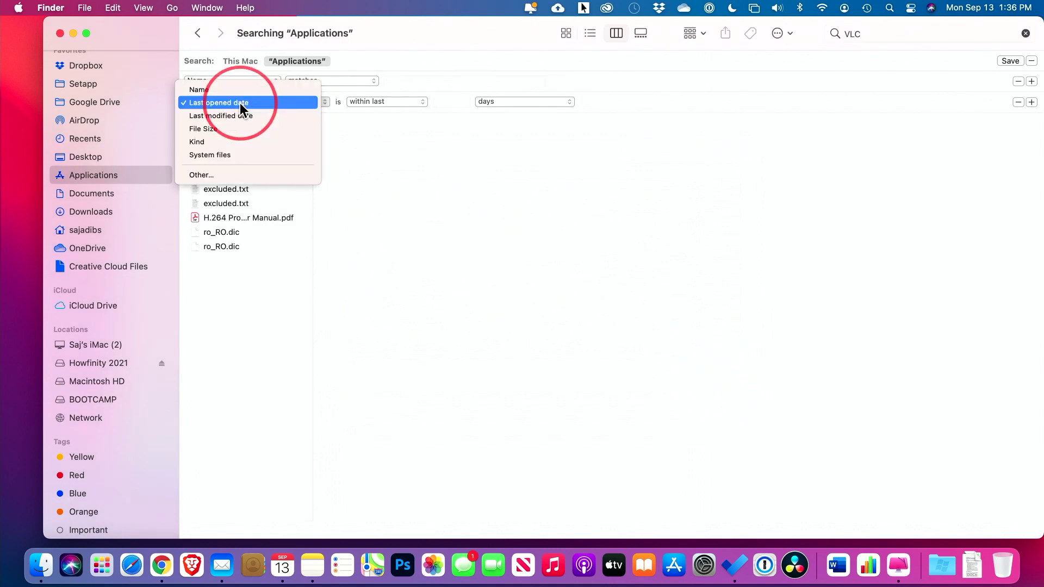
pyautogui.click(227, 154)
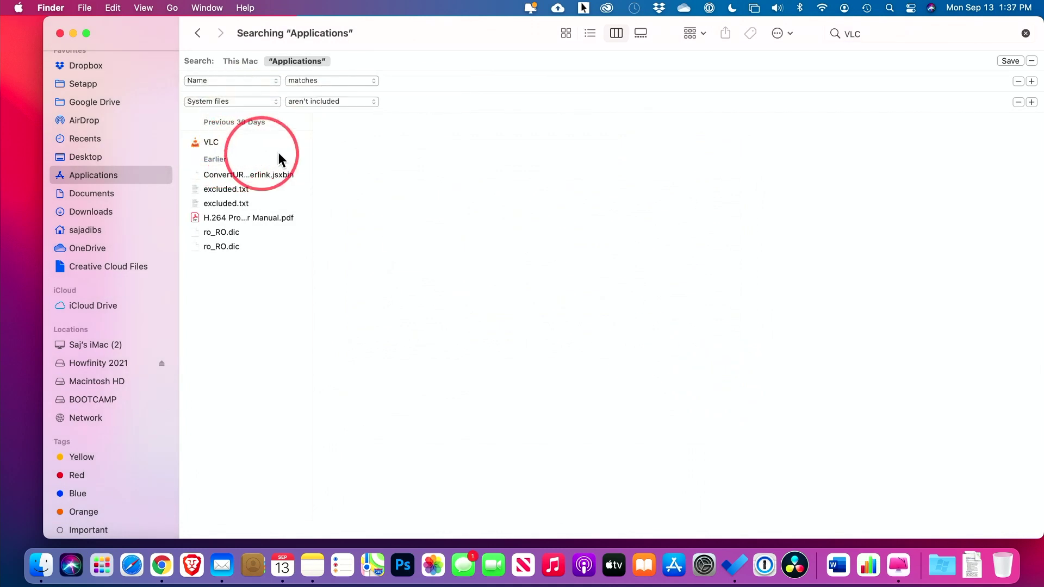
pyautogui.click(314, 103)
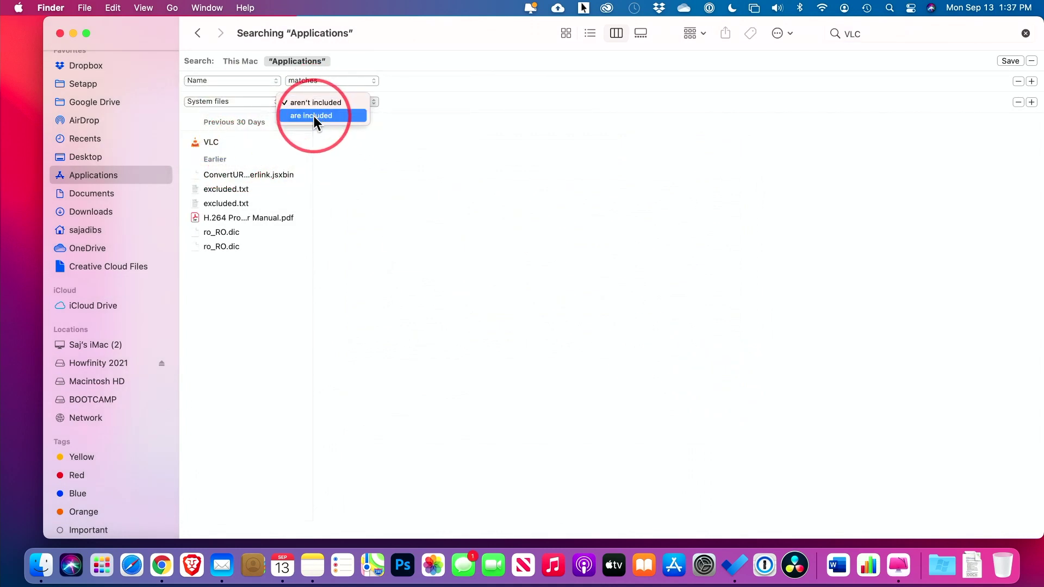
pyautogui.click(314, 115)
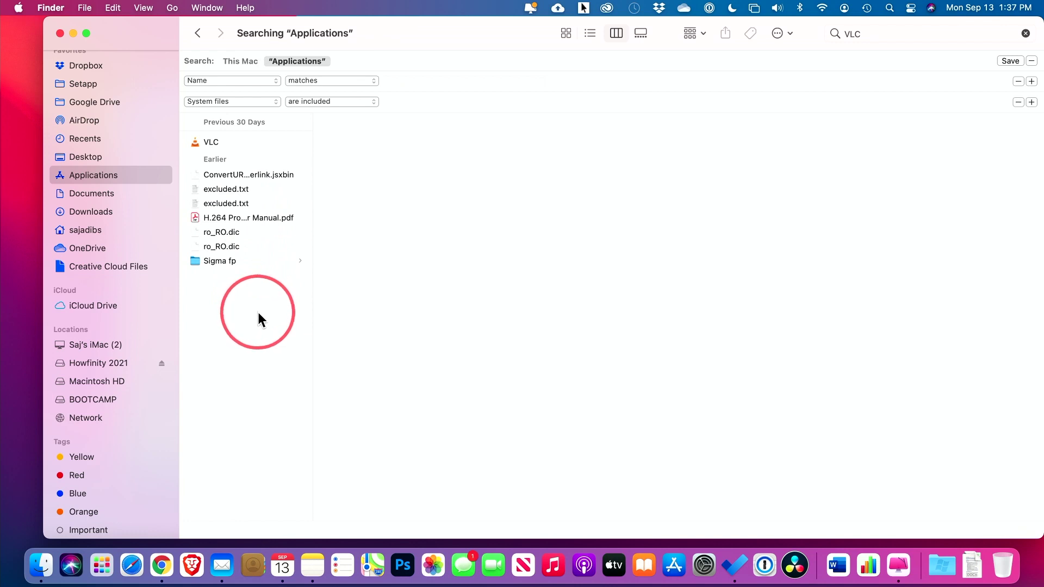
pyautogui.click(588, 32)
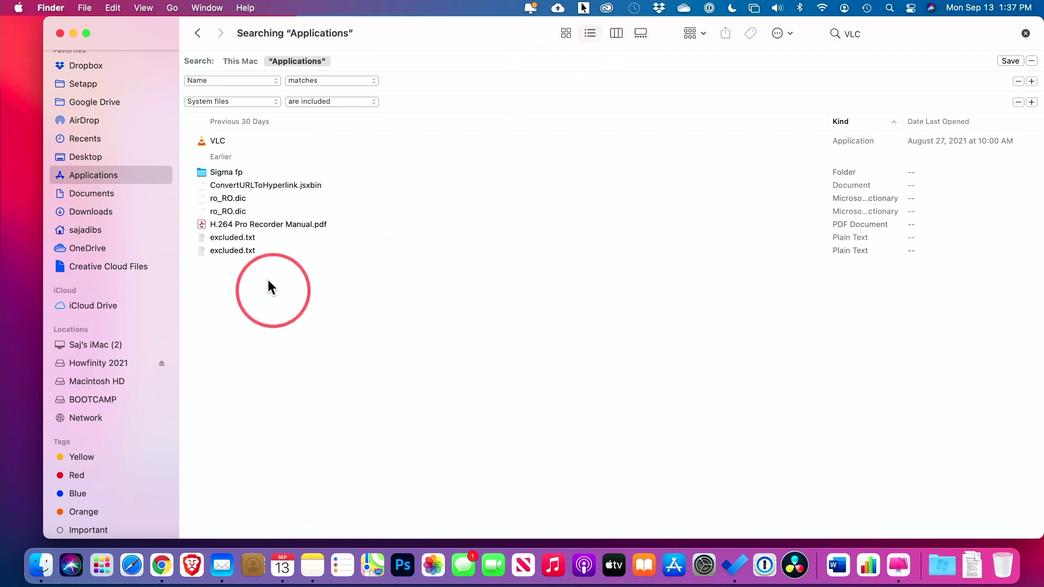
# - Select all VLC search results and move the 8 items to the Trash, confirming the authorization
pyautogui.moveTo(268, 286); pyautogui.dragTo(218, 131)
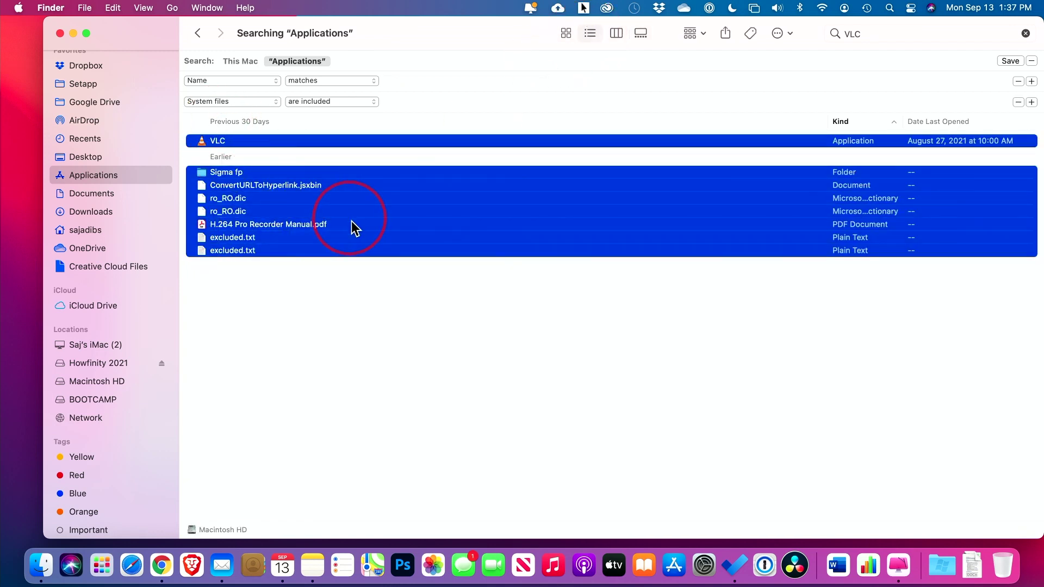
pyautogui.moveTo(268, 229); pyautogui.dragTo(1005, 567)
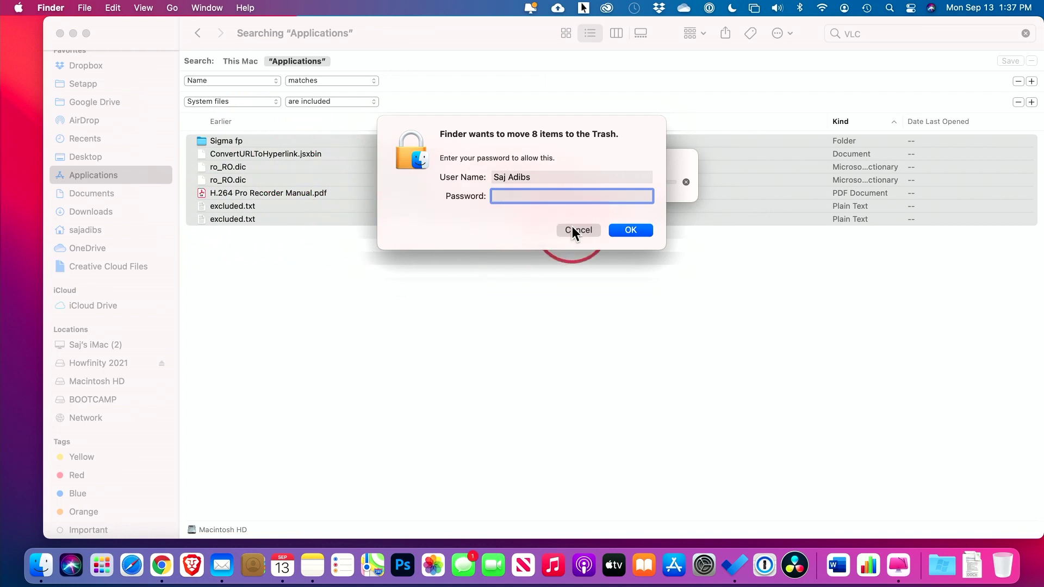
pyautogui.click(630, 230)
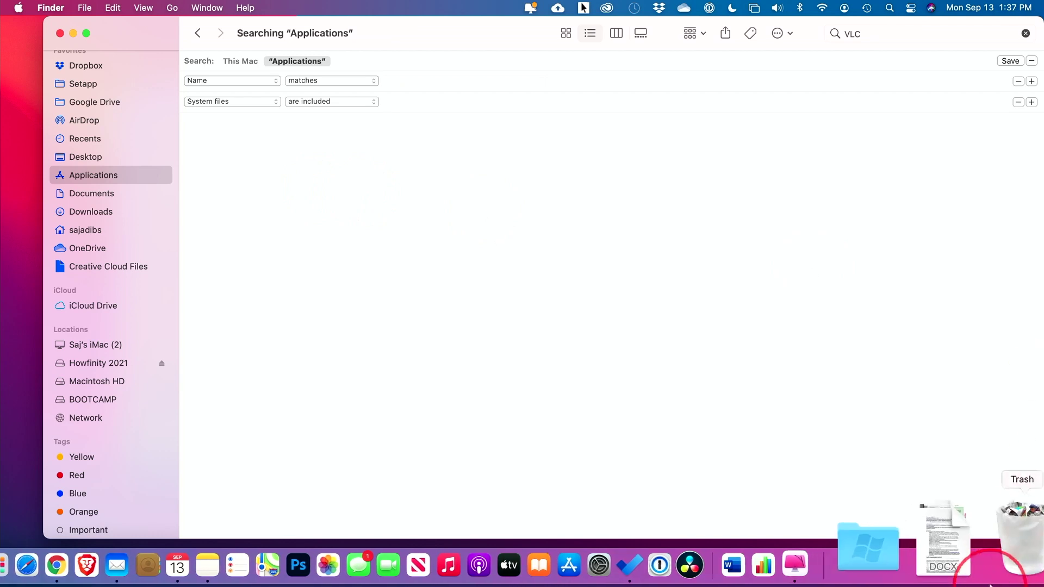
pyautogui.rightClick(1007, 528)
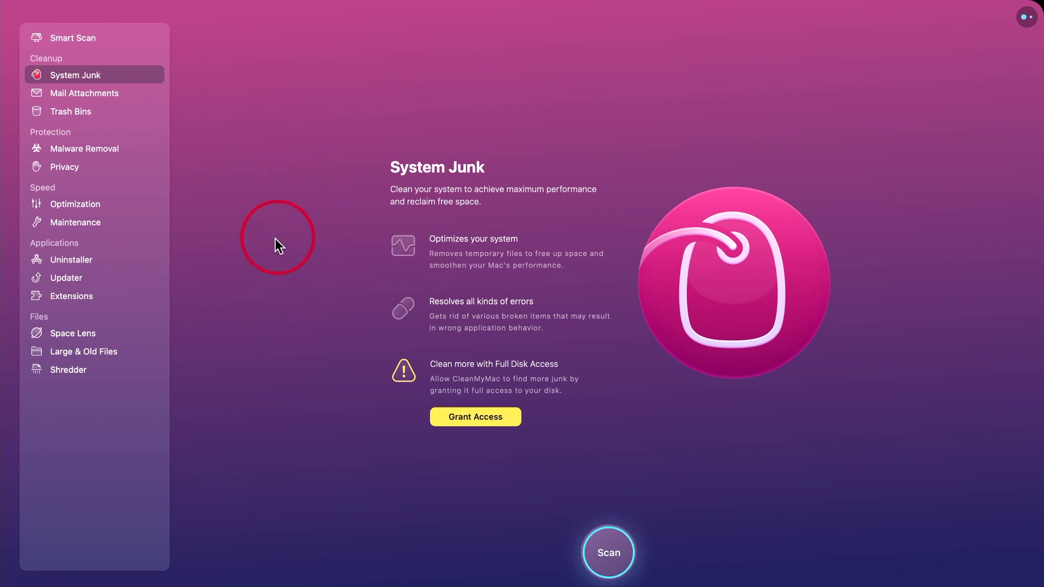
# - In Uninstaller, tick TeamViewer, expand its related files, and uninstall it along with Todoist
pyautogui.click(61, 259)
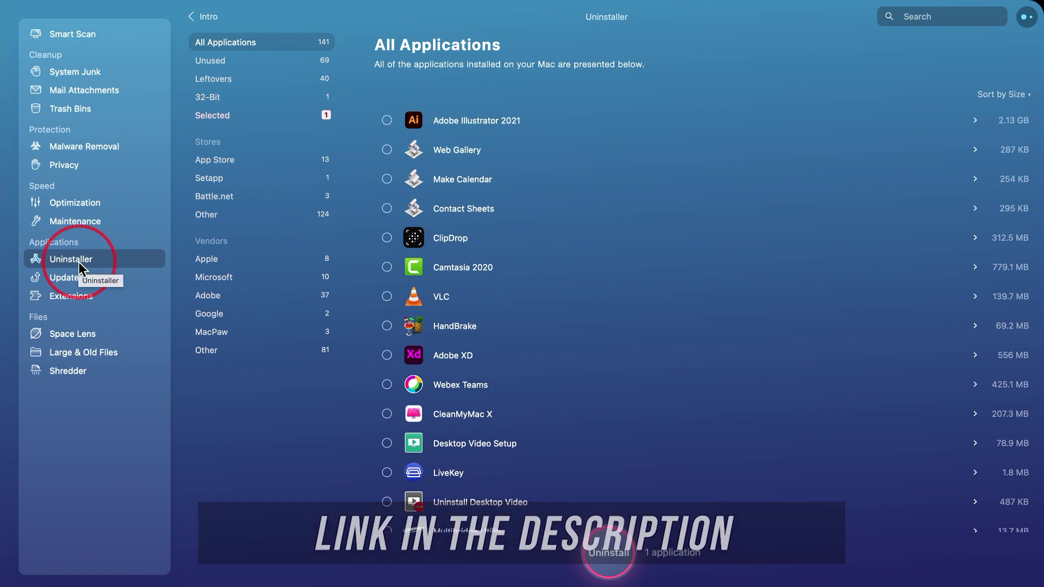
pyautogui.scroll(-5, 634, 361)
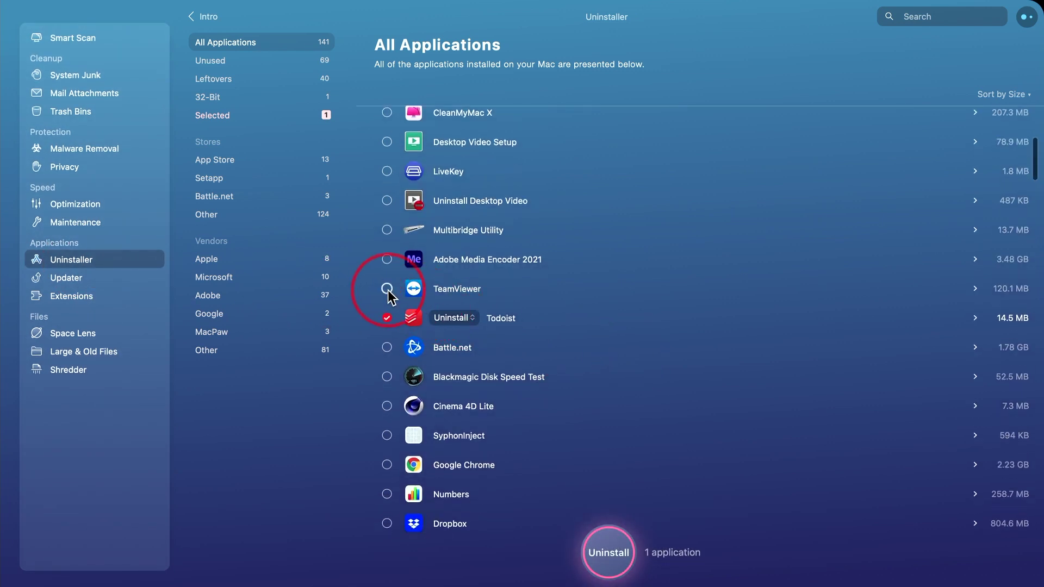
pyautogui.click(387, 289)
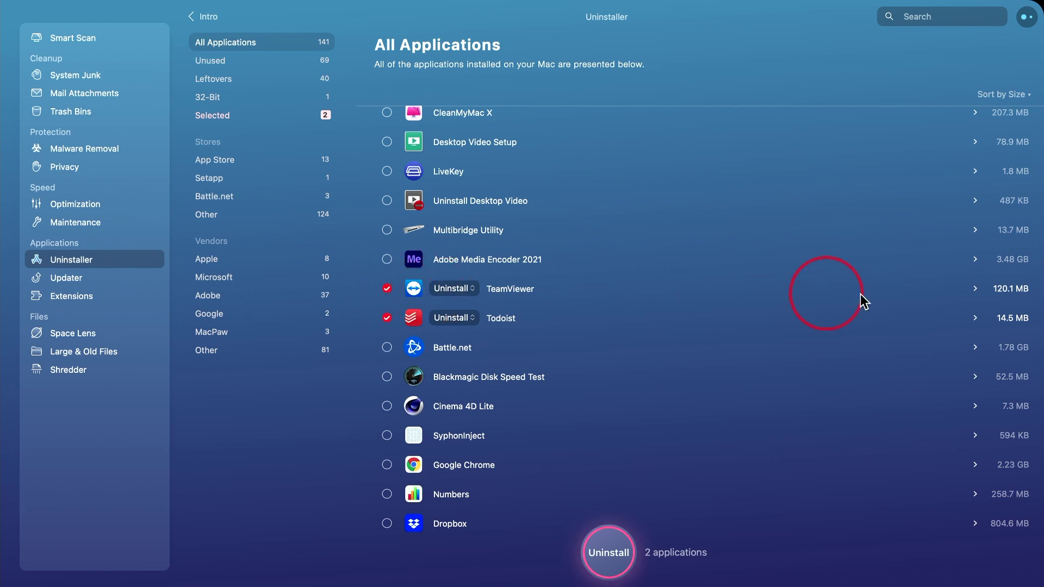
pyautogui.click(974, 290)
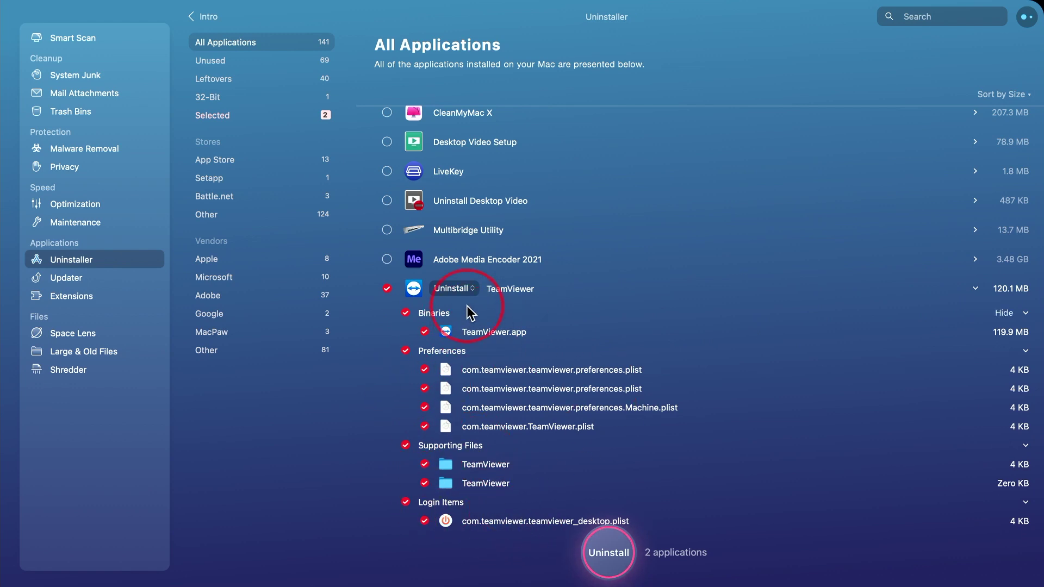
pyautogui.click(608, 549)
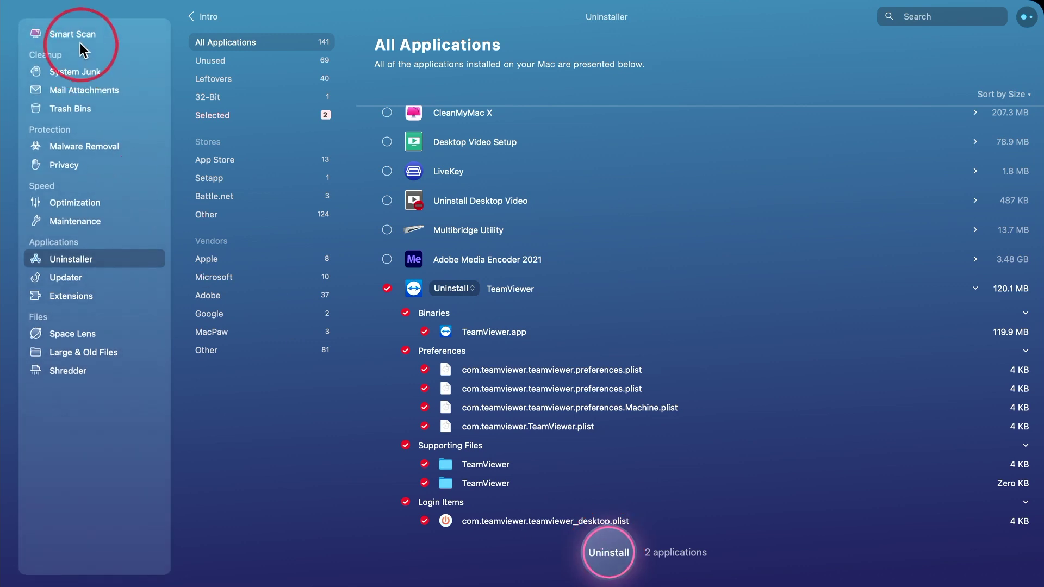
pyautogui.click(75, 74)
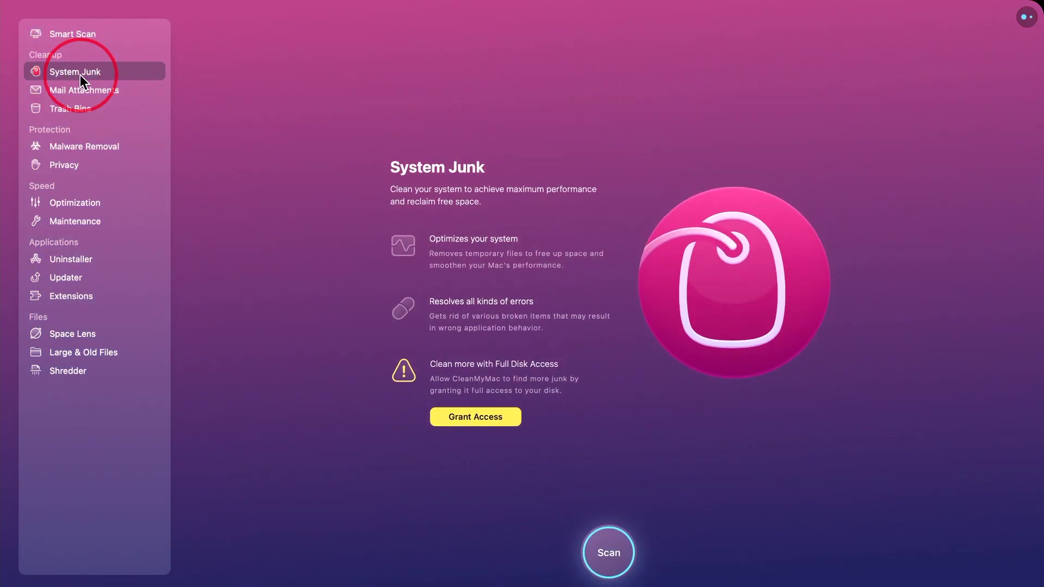
pyautogui.click(70, 35)
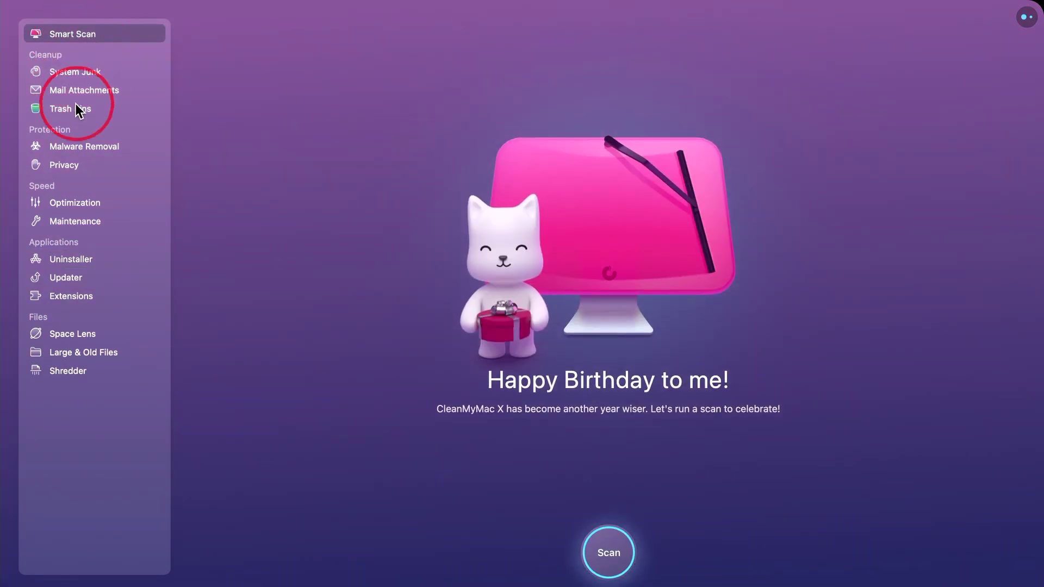